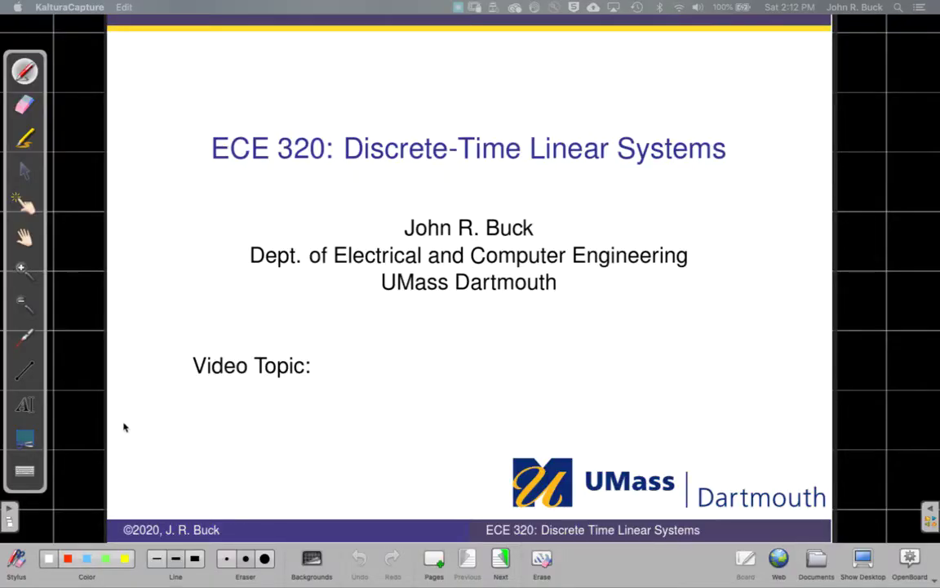
- Handwrite 'Difference equations' in blue after 'Video Topic:', then add a new blank page
{"action": "left_click", "coordinate": [327, 365]}
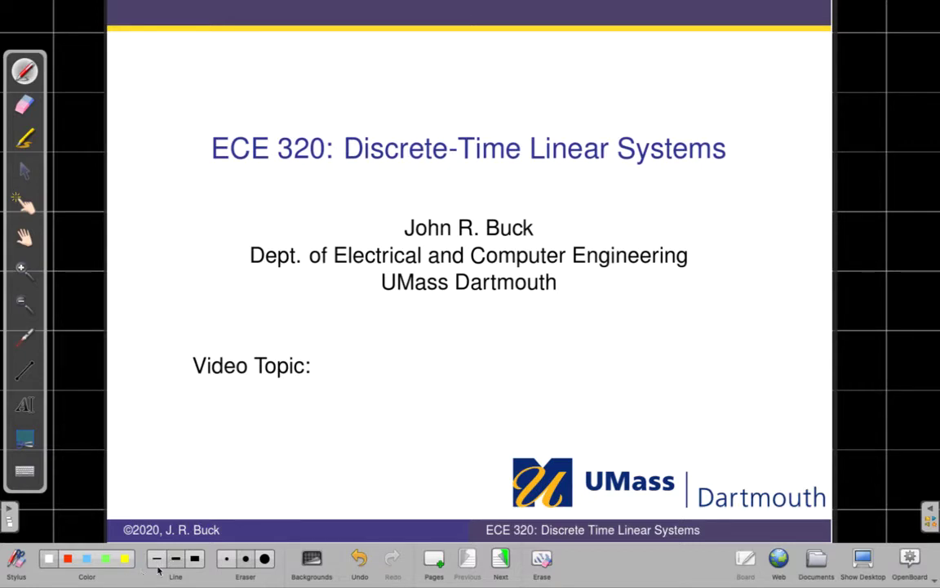
{"action": "left_click", "coordinate": [87, 559]}
{"action": "left_click_drag", "start_coordinate": [330, 350], "coordinate": [335, 377]}
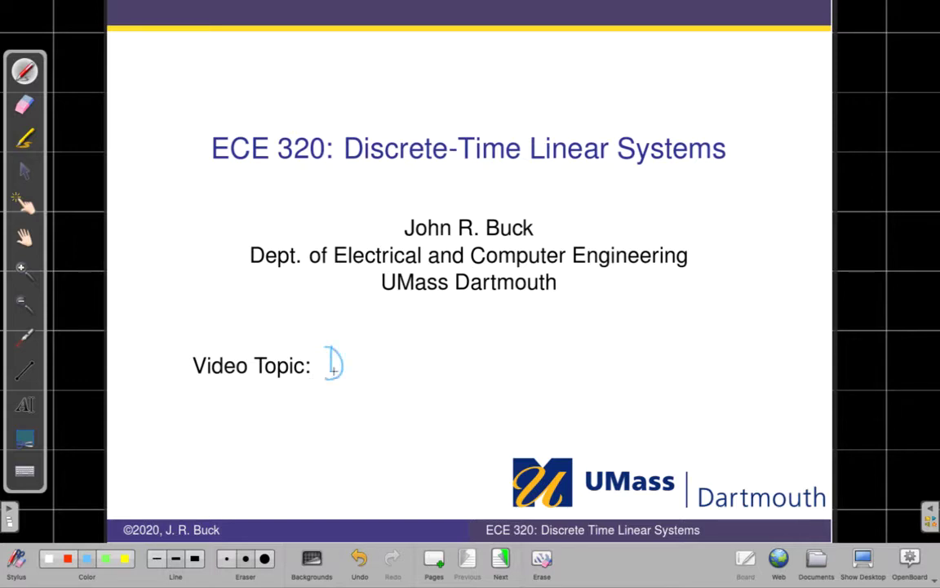
{"action": "mouse_move", "coordinate": [365, 346]}
{"action": "left_mouse_down"}
{"action": "mouse_move", "coordinate": [371, 376]}
{"action": "mouse_move", "coordinate": [406, 363]}
{"action": "mouse_move", "coordinate": [459, 372]}
{"action": "mouse_move", "coordinate": [492, 363]}
{"action": "mouse_move", "coordinate": [504, 344]}
{"action": "mouse_move", "coordinate": [496, 378]}
{"action": "mouse_move", "coordinate": [551, 375]}
{"action": "left_mouse_up"}
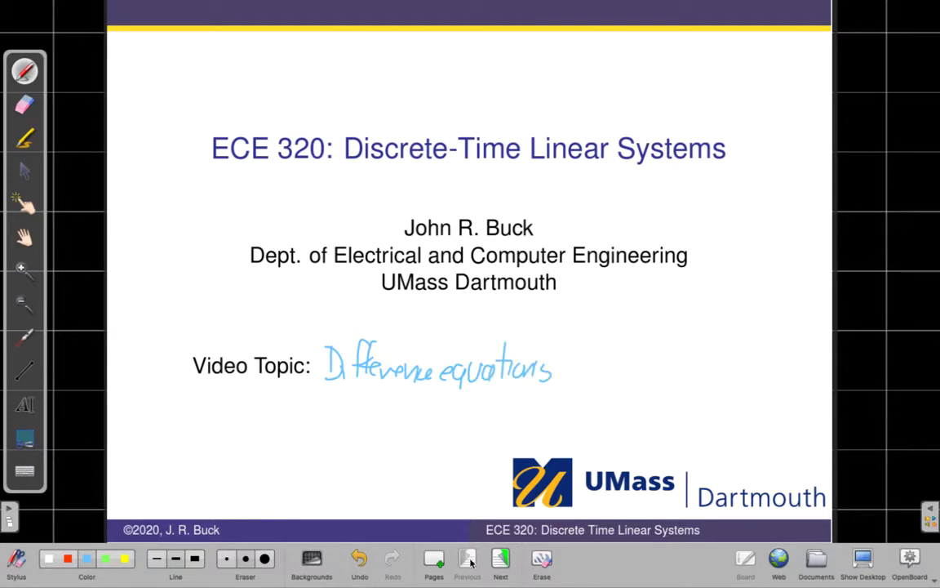
{"action": "left_click", "coordinate": [435, 561]}
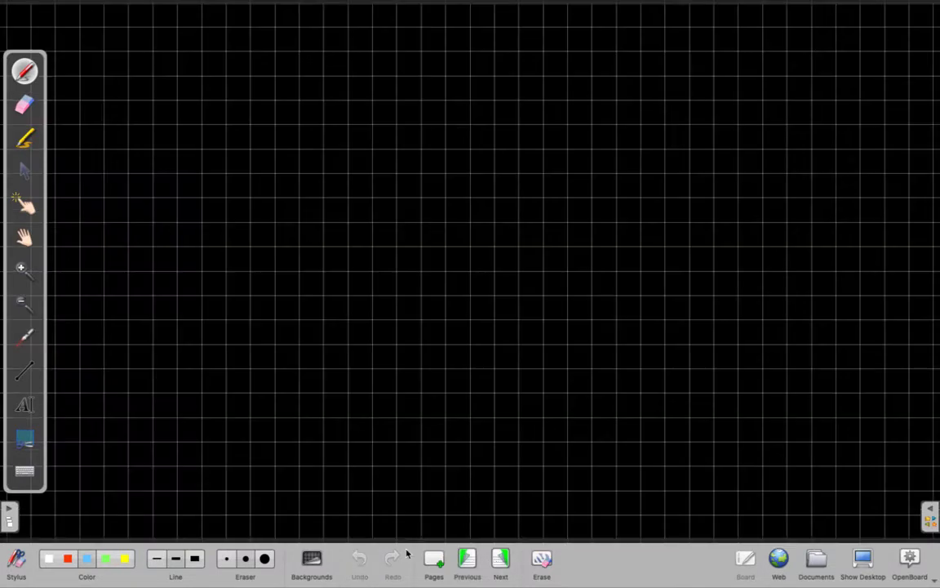
- Write 'Difference Equation' in white at the top-left and underline it
{"action": "left_click", "coordinate": [49, 558]}
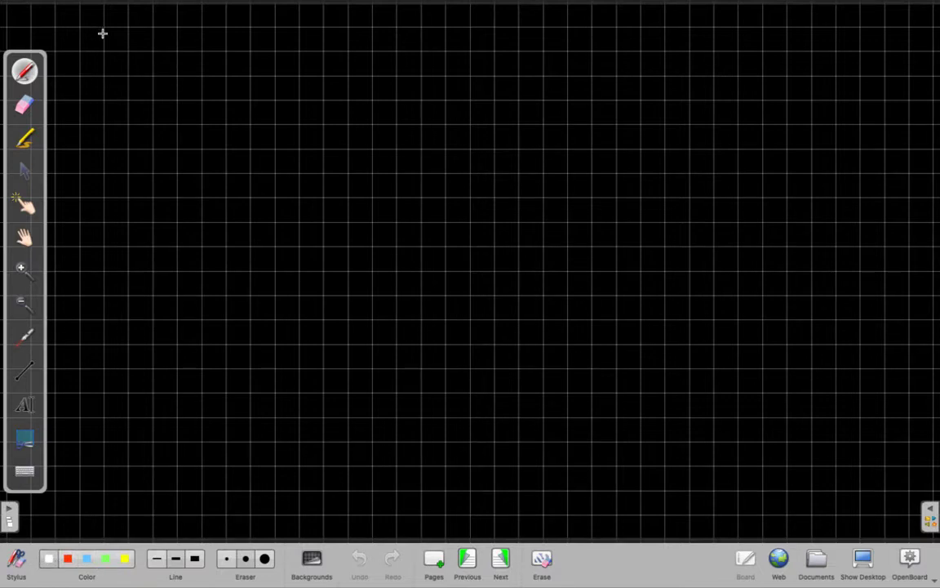
{"action": "left_click_drag", "start_coordinate": [92, 13], "coordinate": [93, 45]}
{"action": "left_click_drag", "start_coordinate": [93, 14], "coordinate": [116, 43]}
{"action": "mouse_move", "coordinate": [132, 8]}
{"action": "left_mouse_down"}
{"action": "mouse_move", "coordinate": [136, 36]}
{"action": "mouse_move", "coordinate": [149, 41]}
{"action": "mouse_move", "coordinate": [252, 41]}
{"action": "mouse_move", "coordinate": [262, 11]}
{"action": "left_mouse_up"}
{"action": "left_click_drag", "start_coordinate": [277, 20], "coordinate": [286, 51]}
{"action": "left_click_drag", "start_coordinate": [297, 30], "coordinate": [334, 41]}
{"action": "mouse_move", "coordinate": [326, 24]}
{"action": "left_mouse_down"}
{"action": "mouse_move", "coordinate": [343, 23]}
{"action": "mouse_move", "coordinate": [347, 41]}
{"action": "left_mouse_up"}
{"action": "left_click_drag", "start_coordinate": [353, 33], "coordinate": [369, 46]}
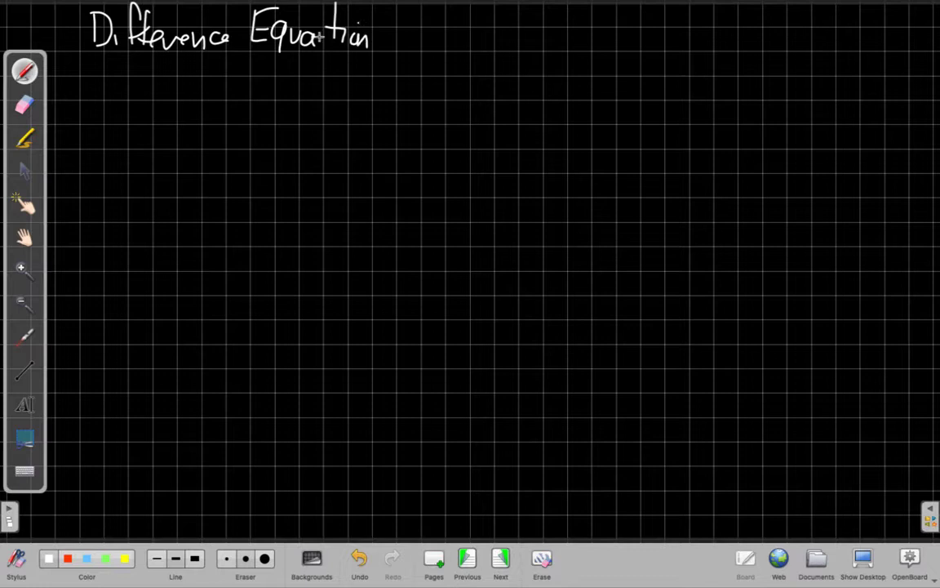
{"action": "left_click_drag", "start_coordinate": [77, 57], "coordinate": [372, 61]}
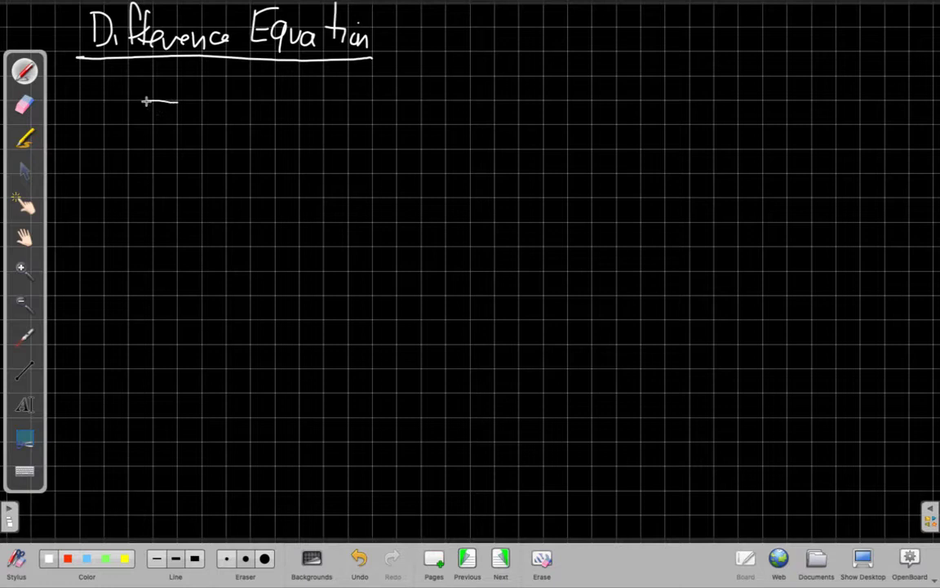
- Write the left-hand side Σ_{k=0}^{N} a_k y[n−k] followed by an equals sign
{"action": "left_click_drag", "start_coordinate": [160, 112], "coordinate": [167, 139]}
{"action": "left_click_drag", "start_coordinate": [156, 164], "coordinate": [164, 163]}
{"action": "left_click_drag", "start_coordinate": [174, 156], "coordinate": [174, 156]}
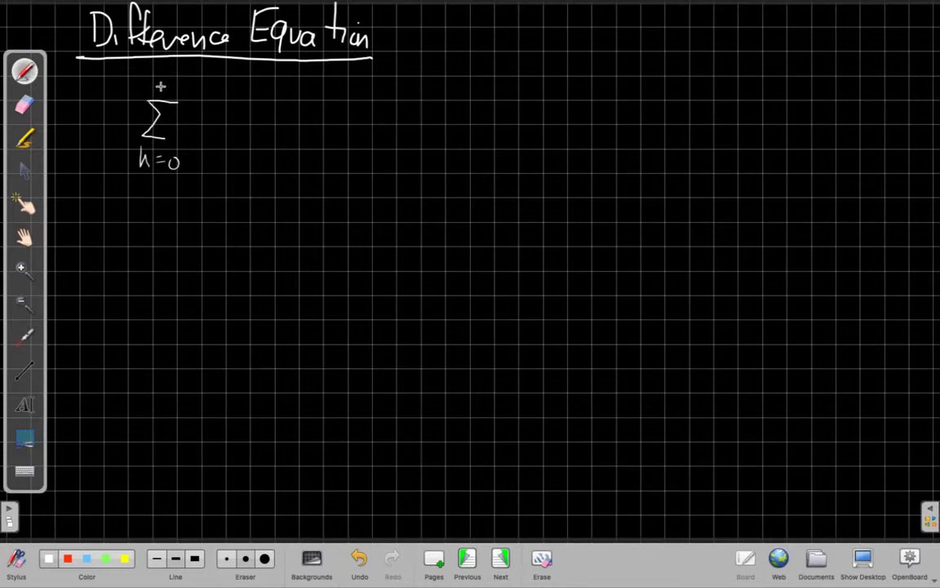
{"action": "left_click_drag", "start_coordinate": [160, 83], "coordinate": [161, 79]}
{"action": "left_click_drag", "start_coordinate": [200, 127], "coordinate": [205, 143]}
{"action": "left_click_drag", "start_coordinate": [211, 125], "coordinate": [202, 159]}
{"action": "left_click_drag", "start_coordinate": [221, 120], "coordinate": [221, 144]}
{"action": "left_click_drag", "start_coordinate": [230, 133], "coordinate": [260, 143]}
{"action": "mouse_move", "coordinate": [269, 123]}
{"action": "left_mouse_down"}
{"action": "mouse_move", "coordinate": [271, 144]}
{"action": "mouse_move", "coordinate": [284, 144]}
{"action": "left_mouse_up"}
{"action": "mouse_move", "coordinate": [176, 135]}
{"action": "left_mouse_down"}
{"action": "mouse_move", "coordinate": [184, 125]}
{"action": "mouse_move", "coordinate": [194, 149]}
{"action": "left_mouse_up"}
{"action": "left_click_drag", "start_coordinate": [314, 128], "coordinate": [329, 136]}
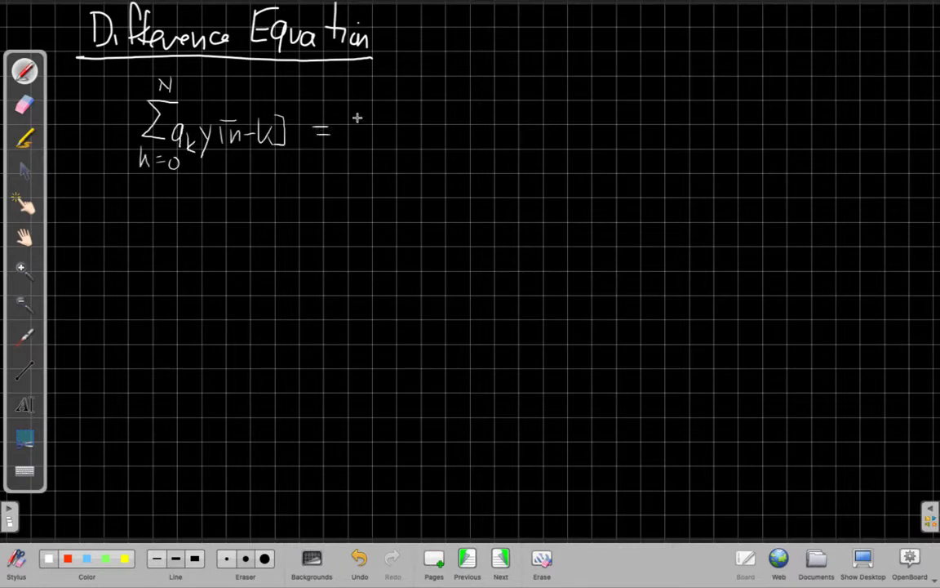
- Write the right-hand side Σ_{l=0}^{M} b_l x[n−l]
{"action": "mouse_move", "coordinate": [356, 103]}
{"action": "left_mouse_down"}
{"action": "mouse_move", "coordinate": [379, 102]}
{"action": "mouse_move", "coordinate": [366, 113]}
{"action": "mouse_move", "coordinate": [372, 141]}
{"action": "left_mouse_up"}
{"action": "mouse_move", "coordinate": [395, 104]}
{"action": "left_mouse_down"}
{"action": "mouse_move", "coordinate": [395, 141]}
{"action": "mouse_move", "coordinate": [400, 128]}
{"action": "mouse_move", "coordinate": [420, 169]}
{"action": "mouse_move", "coordinate": [417, 149]}
{"action": "mouse_move", "coordinate": [447, 142]}
{"action": "left_mouse_up"}
{"action": "mouse_move", "coordinate": [447, 123]}
{"action": "left_mouse_down"}
{"action": "mouse_move", "coordinate": [470, 132]}
{"action": "mouse_move", "coordinate": [509, 136]}
{"action": "mouse_move", "coordinate": [519, 110]}
{"action": "mouse_move", "coordinate": [516, 141]}
{"action": "left_mouse_up"}
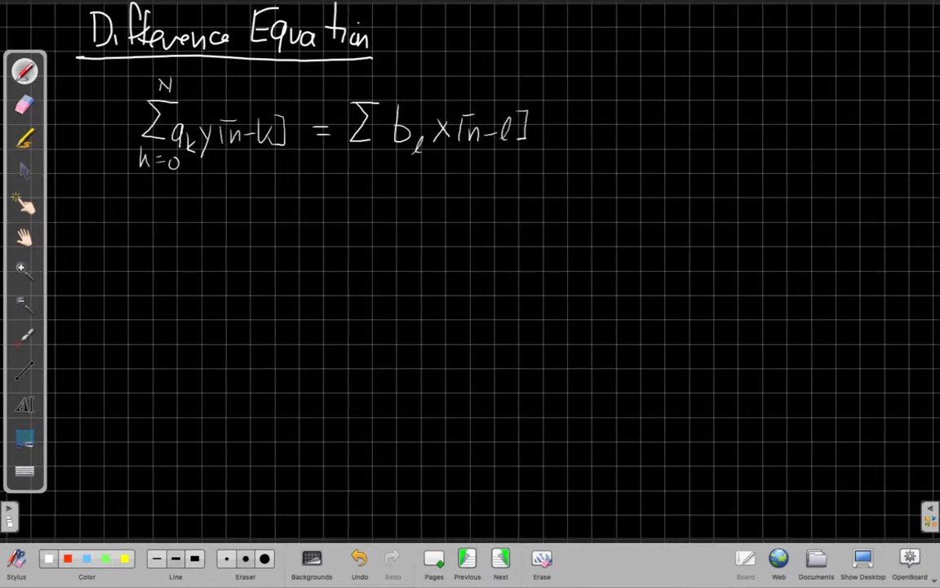
{"action": "left_click_drag", "start_coordinate": [339, 167], "coordinate": [343, 167]}
{"action": "left_click_drag", "start_coordinate": [365, 80], "coordinate": [385, 91]}
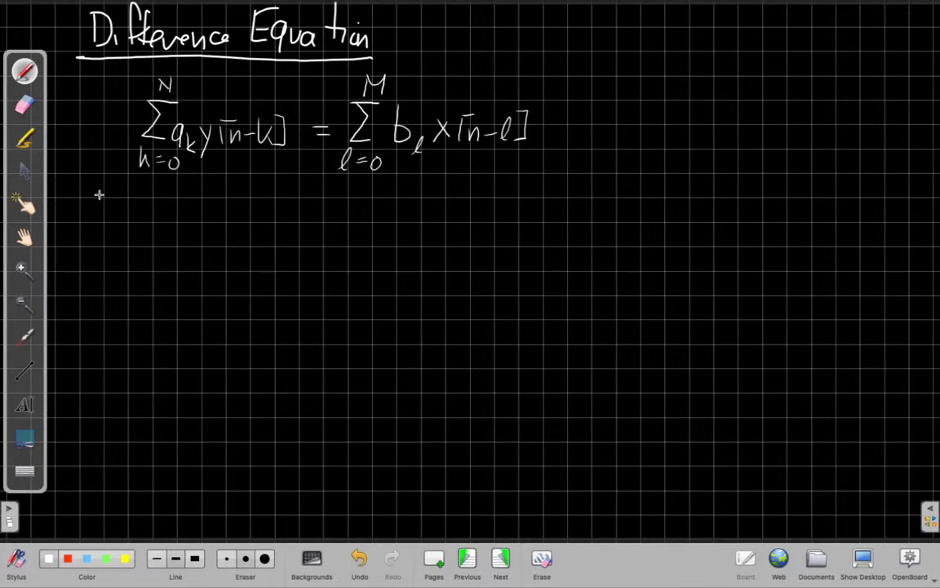
- Begin the line 'Order = max' beneath the left-hand sum
{"action": "left_click_drag", "start_coordinate": [101, 181], "coordinate": [100, 179]}
{"action": "mouse_move", "coordinate": [116, 214]}
{"action": "left_mouse_down"}
{"action": "mouse_move", "coordinate": [137, 195]}
{"action": "mouse_move", "coordinate": [142, 175]}
{"action": "mouse_move", "coordinate": [163, 210]}
{"action": "mouse_move", "coordinate": [178, 199]}
{"action": "mouse_move", "coordinate": [222, 212]}
{"action": "mouse_move", "coordinate": [210, 200]}
{"action": "left_mouse_up"}
{"action": "left_click", "coordinate": [197, 196]}
{"action": "left_click", "coordinate": [196, 209]}
{"action": "mouse_move", "coordinate": [196, 209]}
{"action": "left_mouse_down"}
{"action": "mouse_move", "coordinate": [233, 198]}
{"action": "mouse_move", "coordinate": [256, 213]}
{"action": "left_mouse_up"}
- Finish 'Order = max(N,M)' and start 'Nonrecursive if a' on the line below
{"action": "mouse_move", "coordinate": [269, 197]}
{"action": "left_mouse_down"}
{"action": "mouse_move", "coordinate": [322, 205]}
{"action": "mouse_move", "coordinate": [309, 185]}
{"action": "mouse_move", "coordinate": [323, 206]}
{"action": "mouse_move", "coordinate": [330, 198]}
{"action": "mouse_move", "coordinate": [335, 218]}
{"action": "mouse_move", "coordinate": [354, 187]}
{"action": "mouse_move", "coordinate": [375, 196]}
{"action": "mouse_move", "coordinate": [382, 226]}
{"action": "left_mouse_up"}
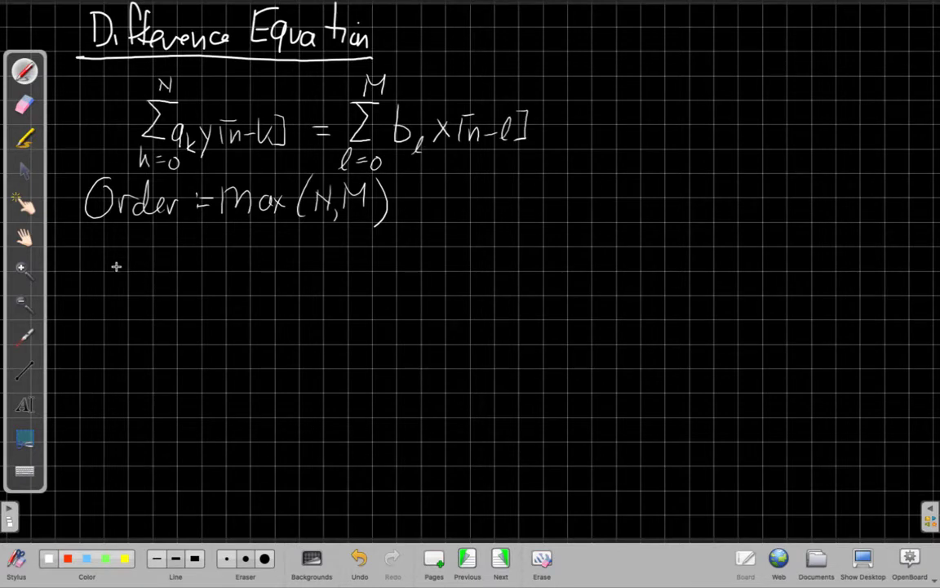
{"action": "mouse_move", "coordinate": [114, 279]}
{"action": "left_mouse_down"}
{"action": "mouse_move", "coordinate": [114, 261]}
{"action": "mouse_move", "coordinate": [133, 256]}
{"action": "mouse_move", "coordinate": [166, 282]}
{"action": "mouse_move", "coordinate": [266, 275]}
{"action": "mouse_move", "coordinate": [368, 287]}
{"action": "mouse_move", "coordinate": [379, 303]}
{"action": "mouse_move", "coordinate": [419, 274]}
{"action": "left_mouse_up"}
- Complete the condition 'a_k = 0 for k ≠ 0' on the Nonrecursive line
{"action": "left_click", "coordinate": [310, 265]}
{"action": "left_click_drag", "start_coordinate": [404, 283], "coordinate": [434, 269]}
{"action": "mouse_move", "coordinate": [490, 263]}
{"action": "left_mouse_down"}
{"action": "mouse_move", "coordinate": [481, 287]}
{"action": "mouse_move", "coordinate": [489, 273]}
{"action": "left_mouse_up"}
{"action": "left_click_drag", "start_coordinate": [493, 276], "coordinate": [548, 288]}
{"action": "left_click_drag", "start_coordinate": [562, 275], "coordinate": [577, 282]}
{"action": "mouse_move", "coordinate": [573, 265]}
{"action": "left_mouse_down"}
{"action": "mouse_move", "coordinate": [564, 287]}
{"action": "mouse_move", "coordinate": [599, 289]}
{"action": "mouse_move", "coordinate": [608, 268]}
{"action": "left_mouse_up"}
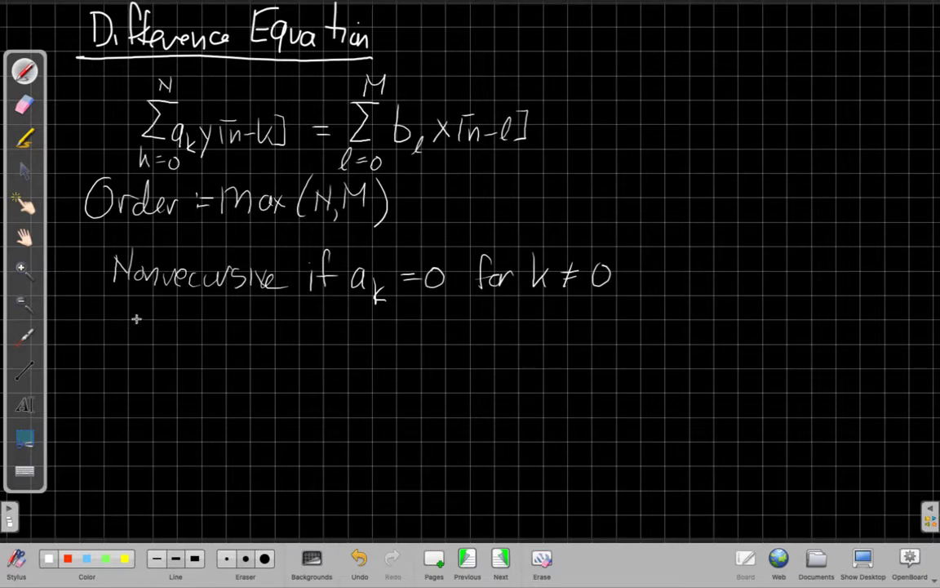
- Write 'Output is only defined' below the Nonrecursive line
{"action": "mouse_move", "coordinate": [136, 314]}
{"action": "left_mouse_down"}
{"action": "mouse_move", "coordinate": [129, 326]}
{"action": "mouse_move", "coordinate": [136, 313]}
{"action": "left_mouse_up"}
{"action": "left_click_drag", "start_coordinate": [148, 317], "coordinate": [157, 316]}
{"action": "mouse_move", "coordinate": [163, 312]}
{"action": "left_mouse_down"}
{"action": "mouse_move", "coordinate": [164, 334]}
{"action": "mouse_move", "coordinate": [185, 343]}
{"action": "left_mouse_up"}
{"action": "left_click_drag", "start_coordinate": [185, 320], "coordinate": [194, 325]}
{"action": "left_click_drag", "start_coordinate": [199, 319], "coordinate": [214, 333]}
{"action": "mouse_move", "coordinate": [206, 319]}
{"action": "left_mouse_down"}
{"action": "mouse_move", "coordinate": [245, 337]}
{"action": "mouse_move", "coordinate": [287, 336]}
{"action": "mouse_move", "coordinate": [314, 358]}
{"action": "left_mouse_up"}
{"action": "mouse_move", "coordinate": [353, 310]}
{"action": "left_mouse_down"}
{"action": "mouse_move", "coordinate": [347, 336]}
{"action": "mouse_move", "coordinate": [368, 335]}
{"action": "left_mouse_up"}
{"action": "mouse_move", "coordinate": [380, 298]}
{"action": "left_mouse_down"}
{"action": "mouse_move", "coordinate": [374, 341]}
{"action": "mouse_move", "coordinate": [400, 335]}
{"action": "mouse_move", "coordinate": [425, 303]}
{"action": "mouse_move", "coordinate": [450, 337]}
{"action": "mouse_move", "coordinate": [488, 338]}
{"action": "mouse_move", "coordinate": [499, 318]}
{"action": "left_mouse_up"}
- Finish with 'in terms of the input signal' and begin 'Recursive' below
{"action": "left_click_drag", "start_coordinate": [503, 329], "coordinate": [531, 324]}
{"action": "mouse_move", "coordinate": [532, 337]}
{"action": "left_mouse_down"}
{"action": "mouse_move", "coordinate": [660, 334]}
{"action": "mouse_move", "coordinate": [708, 353]}
{"action": "left_mouse_up"}
{"action": "left_click_drag", "start_coordinate": [717, 325], "coordinate": [745, 329]}
{"action": "mouse_move", "coordinate": [750, 317]}
{"action": "left_mouse_down"}
{"action": "mouse_move", "coordinate": [756, 335]}
{"action": "mouse_move", "coordinate": [786, 334]}
{"action": "mouse_move", "coordinate": [792, 352]}
{"action": "left_mouse_up"}
{"action": "left_click_drag", "start_coordinate": [801, 327], "coordinate": [838, 339]}
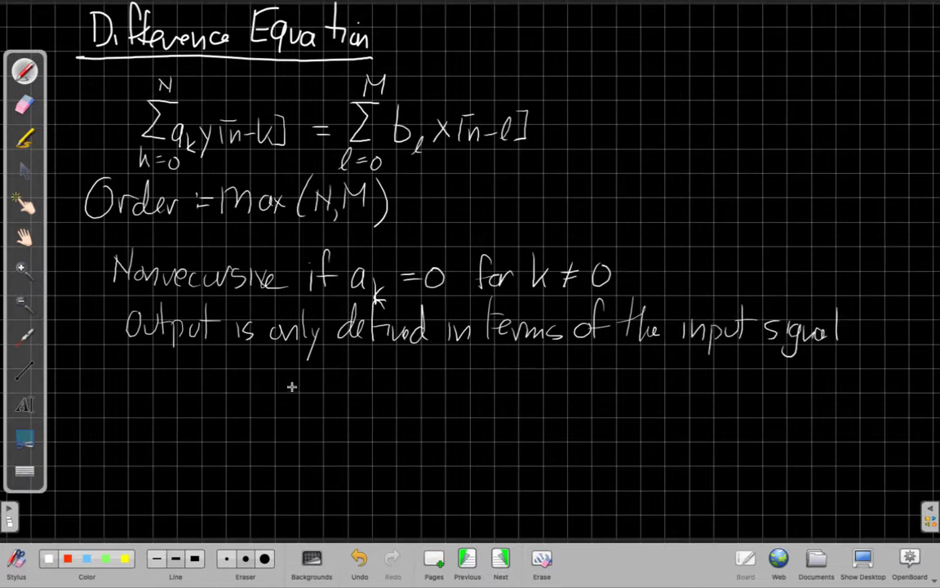
{"action": "mouse_move", "coordinate": [109, 363]}
{"action": "left_mouse_down"}
{"action": "mouse_move", "coordinate": [109, 390]}
{"action": "mouse_move", "coordinate": [143, 378]}
{"action": "left_mouse_up"}
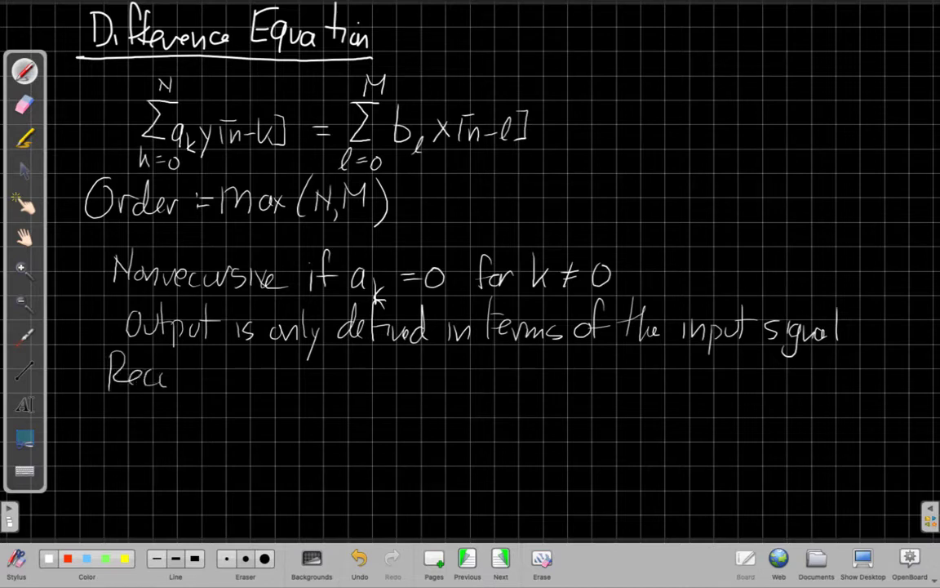
- Write 'Recursive: y[n] includes weighted' on the recursive line
{"action": "mouse_move", "coordinate": [196, 374]}
{"action": "left_mouse_down"}
{"action": "mouse_move", "coordinate": [207, 386]}
{"action": "mouse_move", "coordinate": [238, 382]}
{"action": "mouse_move", "coordinate": [294, 400]}
{"action": "left_mouse_up"}
{"action": "left_click", "coordinate": [261, 373]}
{"action": "left_click", "coordinate": [261, 384]}
{"action": "mouse_move", "coordinate": [322, 368]}
{"action": "left_mouse_down"}
{"action": "mouse_move", "coordinate": [321, 390]}
{"action": "mouse_move", "coordinate": [513, 389]}
{"action": "mouse_move", "coordinate": [553, 375]}
{"action": "mouse_move", "coordinate": [565, 384]}
{"action": "left_mouse_up"}
{"action": "left_click_drag", "start_coordinate": [570, 373], "coordinate": [563, 405]}
{"action": "left_click_drag", "start_coordinate": [582, 366], "coordinate": [591, 387]}
{"action": "mouse_move", "coordinate": [596, 379]}
{"action": "left_mouse_down"}
{"action": "mouse_move", "coordinate": [606, 385]}
{"action": "mouse_move", "coordinate": [617, 366]}
{"action": "left_mouse_up"}
{"action": "left_click_drag", "start_coordinate": [581, 372], "coordinate": [587, 372]}
- Continue with 'versions of the earlier' onto a second line
{"action": "left_click_drag", "start_coordinate": [647, 374], "coordinate": [661, 375]}
{"action": "left_click_drag", "start_coordinate": [672, 378], "coordinate": [673, 390]}
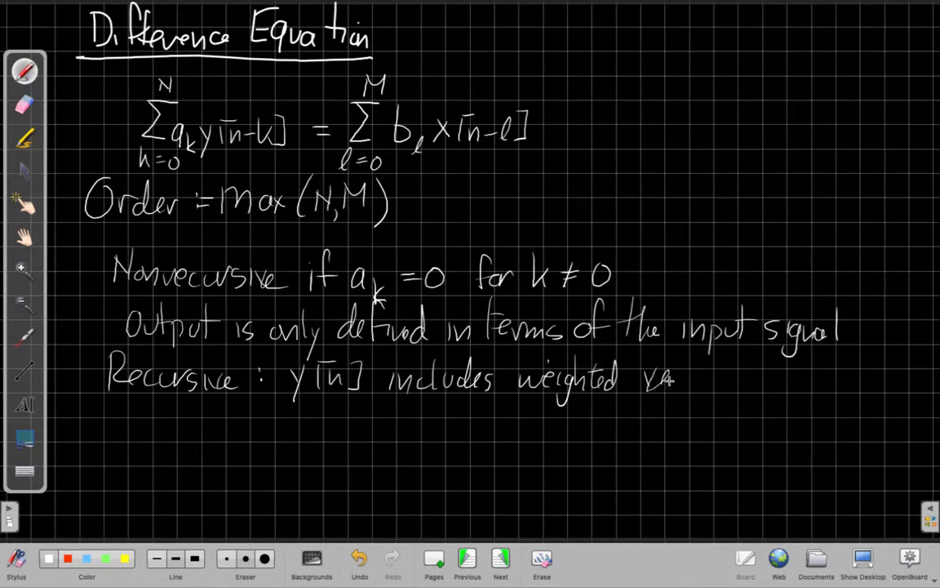
{"action": "mouse_move", "coordinate": [745, 376]}
{"action": "left_mouse_down"}
{"action": "mouse_move", "coordinate": [739, 388]}
{"action": "mouse_move", "coordinate": [764, 379]}
{"action": "left_mouse_up"}
{"action": "mouse_move", "coordinate": [781, 365]}
{"action": "left_mouse_down"}
{"action": "mouse_move", "coordinate": [776, 391]}
{"action": "mouse_move", "coordinate": [782, 377]}
{"action": "mouse_move", "coordinate": [802, 387]}
{"action": "left_mouse_up"}
{"action": "mouse_move", "coordinate": [793, 372]}
{"action": "left_mouse_down"}
{"action": "mouse_move", "coordinate": [808, 370]}
{"action": "mouse_move", "coordinate": [820, 385]}
{"action": "left_mouse_up"}
{"action": "left_click_drag", "start_coordinate": [823, 377], "coordinate": [833, 382]}
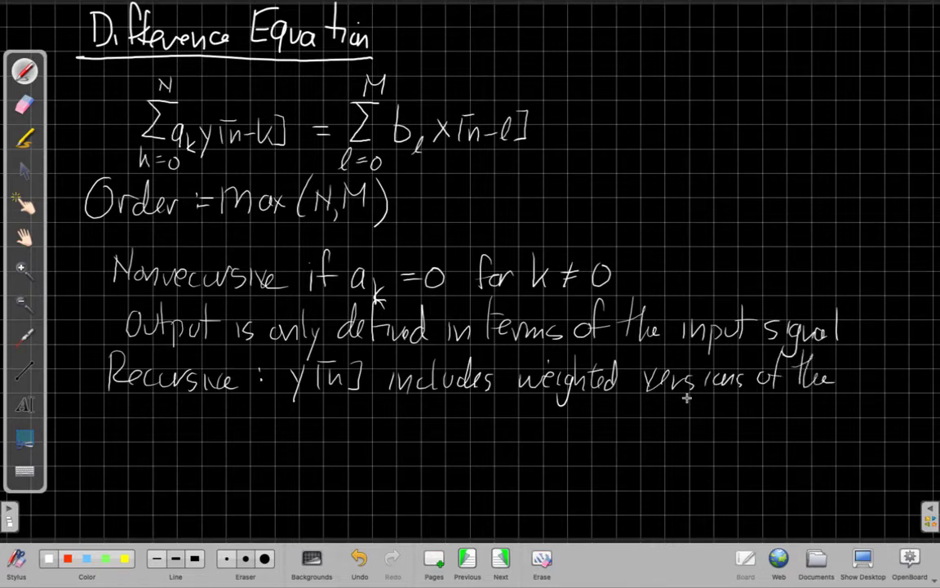
{"action": "left_click_drag", "start_coordinate": [122, 431], "coordinate": [133, 436]}
{"action": "left_click_drag", "start_coordinate": [173, 403], "coordinate": [168, 437]}
{"action": "mouse_move", "coordinate": [183, 423]}
{"action": "left_mouse_down"}
{"action": "mouse_move", "coordinate": [183, 431]}
{"action": "mouse_move", "coordinate": [271, 425]}
{"action": "mouse_move", "coordinate": [278, 434]}
{"action": "mouse_move", "coordinate": [312, 417]}
{"action": "mouse_move", "coordinate": [330, 420]}
{"action": "mouse_move", "coordinate": [340, 441]}
{"action": "mouse_move", "coordinate": [402, 434]}
{"action": "mouse_move", "coordinate": [443, 454]}
{"action": "left_mouse_up"}
- Add 'outputs, ie y[n] may be defined in' to the second line
{"action": "mouse_move", "coordinate": [480, 418]}
{"action": "left_mouse_down"}
{"action": "mouse_move", "coordinate": [481, 439]}
{"action": "mouse_move", "coordinate": [494, 444]}
{"action": "left_mouse_up"}
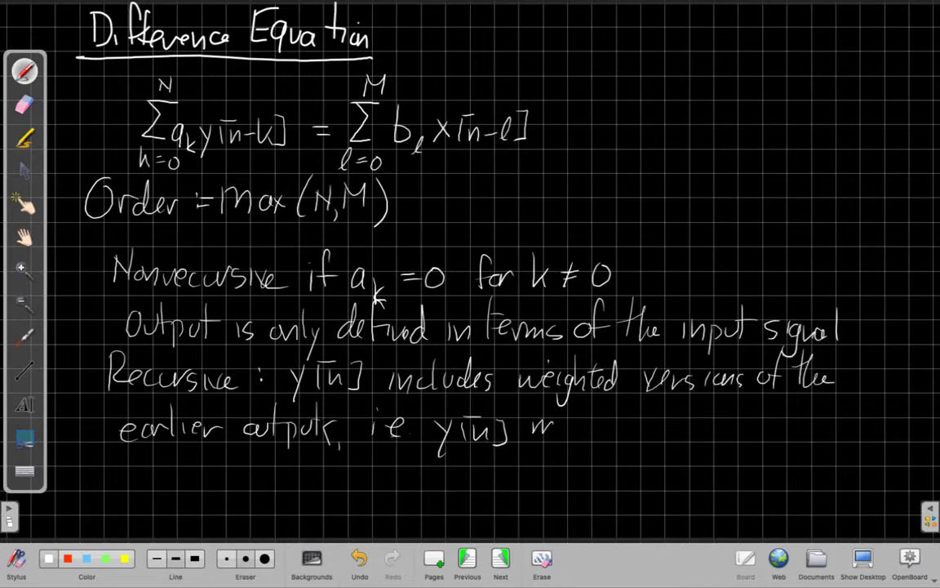
{"action": "mouse_move", "coordinate": [599, 407]}
{"action": "left_mouse_down"}
{"action": "mouse_move", "coordinate": [608, 439]}
{"action": "mouse_move", "coordinate": [683, 438]}
{"action": "left_mouse_up"}
{"action": "left_click_drag", "start_coordinate": [690, 426], "coordinate": [711, 437]}
{"action": "mouse_move", "coordinate": [720, 408]}
{"action": "left_mouse_down"}
{"action": "mouse_move", "coordinate": [718, 440]}
{"action": "mouse_move", "coordinate": [739, 437]}
{"action": "left_mouse_up"}
{"action": "mouse_move", "coordinate": [745, 427]}
{"action": "left_mouse_down"}
{"action": "mouse_move", "coordinate": [754, 437]}
{"action": "mouse_move", "coordinate": [795, 432]}
{"action": "mouse_move", "coordinate": [828, 442]}
{"action": "left_mouse_up"}
- Write 'y[n-1], y[n-2]…' on a new line and underline 'Nonrecursive'
{"action": "mouse_move", "coordinate": [144, 477]}
{"action": "left_mouse_down"}
{"action": "mouse_move", "coordinate": [147, 504]}
{"action": "mouse_move", "coordinate": [166, 495]}
{"action": "left_mouse_up"}
{"action": "left_click_drag", "start_coordinate": [178, 482], "coordinate": [186, 493]}
{"action": "left_click_drag", "start_coordinate": [192, 482], "coordinate": [255, 496]}
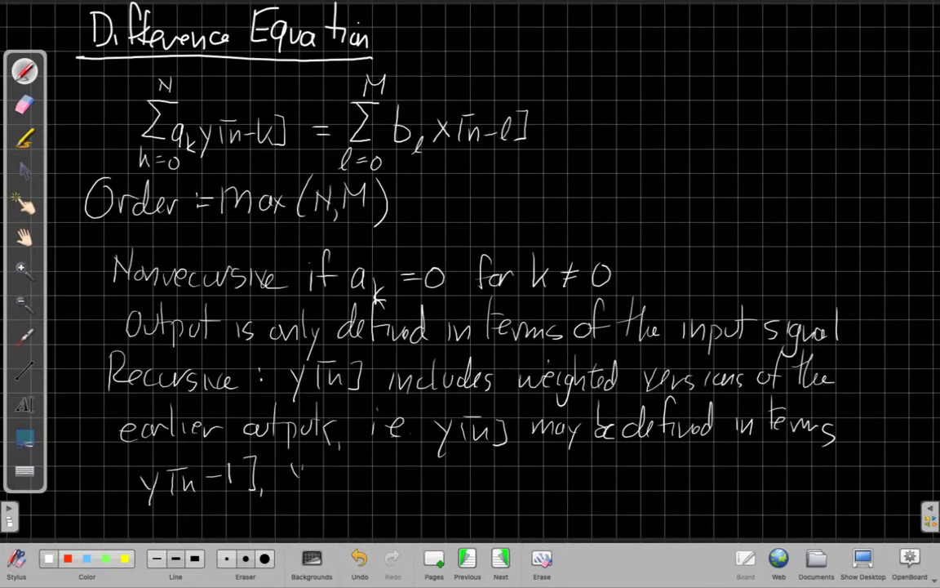
{"action": "left_click_drag", "start_coordinate": [385, 470], "coordinate": [393, 491]}
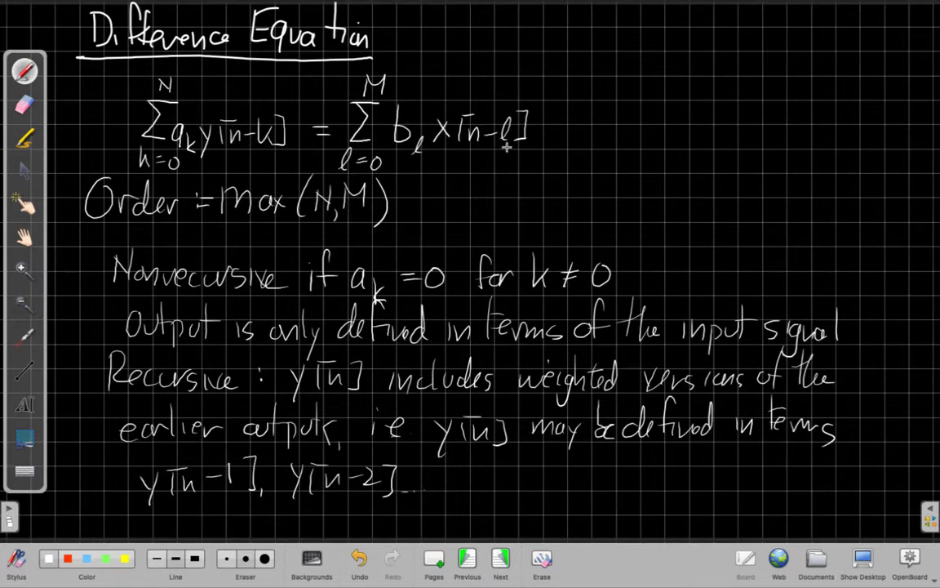
{"action": "left_click_drag", "start_coordinate": [122, 301], "coordinate": [273, 301]}
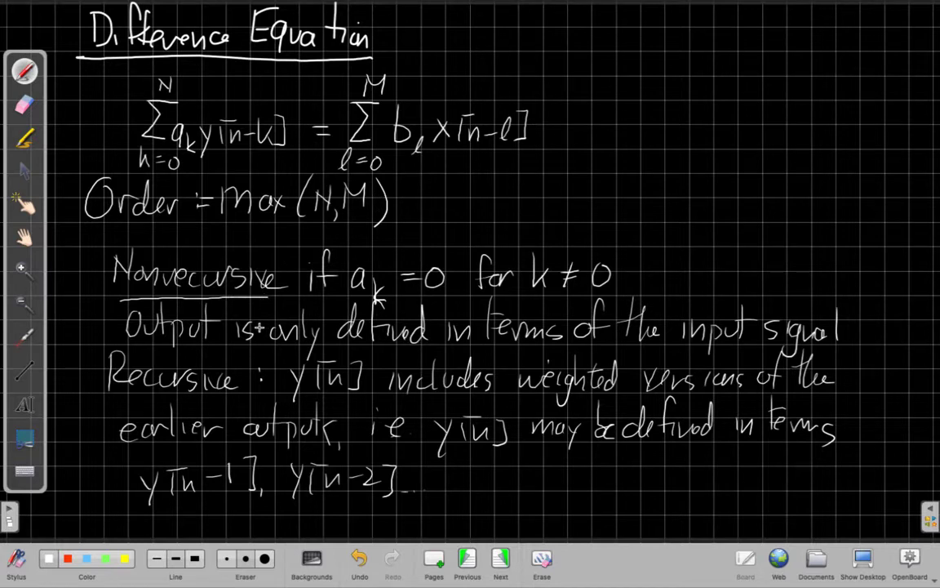
- Label the nonrecursive case '⇒ Finite Length Impulse Responses (FIR)' beside k≠0
{"action": "left_click_drag", "start_coordinate": [633, 263], "coordinate": [657, 250]}
{"action": "mouse_move", "coordinate": [658, 245]}
{"action": "left_mouse_down"}
{"action": "mouse_move", "coordinate": [662, 254]}
{"action": "mouse_move", "coordinate": [694, 240]}
{"action": "left_mouse_up"}
{"action": "mouse_move", "coordinate": [687, 241]}
{"action": "left_mouse_down"}
{"action": "mouse_move", "coordinate": [684, 262]}
{"action": "mouse_move", "coordinate": [698, 251]}
{"action": "mouse_move", "coordinate": [794, 261]}
{"action": "mouse_move", "coordinate": [816, 250]}
{"action": "mouse_move", "coordinate": [835, 261]}
{"action": "mouse_move", "coordinate": [926, 259]}
{"action": "left_mouse_up"}
{"action": "left_click_drag", "start_coordinate": [673, 276], "coordinate": [679, 298]}
{"action": "mouse_move", "coordinate": [684, 288]}
{"action": "left_mouse_down"}
{"action": "mouse_move", "coordinate": [801, 303]}
{"action": "mouse_move", "coordinate": [822, 300]}
{"action": "mouse_move", "coordinate": [841, 278]}
{"action": "left_mouse_up"}
{"action": "mouse_move", "coordinate": [829, 286]}
{"action": "left_mouse_down"}
{"action": "mouse_move", "coordinate": [833, 298]}
{"action": "mouse_move", "coordinate": [869, 311]}
{"action": "left_mouse_up"}
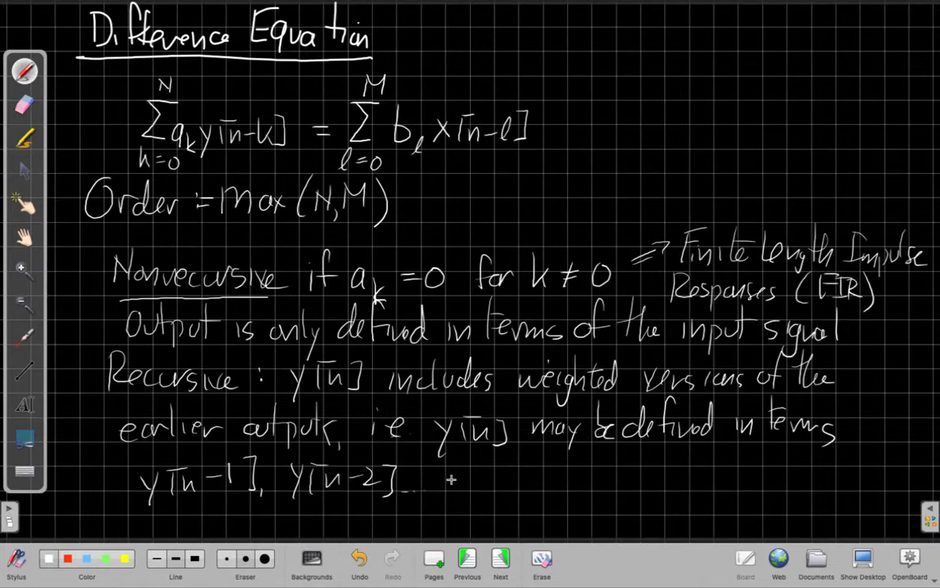
{"action": "left_click_drag", "start_coordinate": [426, 475], "coordinate": [456, 481]}
- Write '⇒ Infinite Impulse Length' after y[n-2]
{"action": "left_click_drag", "start_coordinate": [449, 470], "coordinate": [512, 482]}
{"action": "mouse_move", "coordinate": [528, 458]}
{"action": "left_mouse_down"}
{"action": "mouse_move", "coordinate": [516, 483]}
{"action": "mouse_move", "coordinate": [550, 483]}
{"action": "left_mouse_up"}
{"action": "left_click_drag", "start_coordinate": [560, 459], "coordinate": [558, 484]}
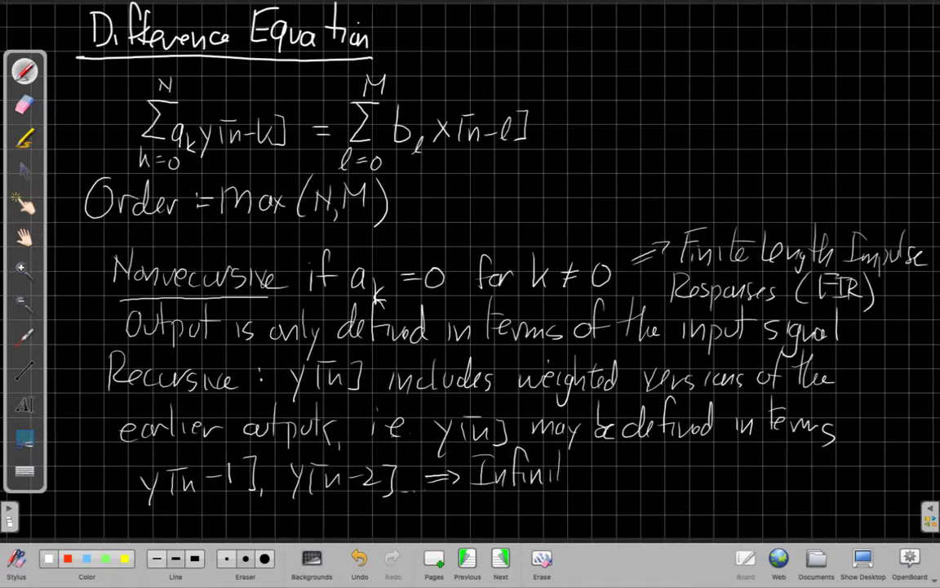
{"action": "left_click_drag", "start_coordinate": [606, 463], "coordinate": [606, 484]}
{"action": "left_click_drag", "start_coordinate": [600, 464], "coordinate": [612, 463]}
{"action": "mouse_move", "coordinate": [600, 484]}
{"action": "left_mouse_down"}
{"action": "mouse_move", "coordinate": [660, 471]}
{"action": "mouse_move", "coordinate": [687, 478]}
{"action": "left_mouse_up"}
{"action": "mouse_move", "coordinate": [538, 507]}
{"action": "left_mouse_down"}
{"action": "mouse_move", "coordinate": [546, 528]}
{"action": "mouse_move", "coordinate": [557, 526]}
{"action": "left_mouse_up"}
{"action": "left_click_drag", "start_coordinate": [562, 516], "coordinate": [575, 539]}
{"action": "left_click_drag", "start_coordinate": [591, 502], "coordinate": [592, 531]}
{"action": "left_click_drag", "start_coordinate": [598, 502], "coordinate": [607, 531]}
{"action": "left_click_drag", "start_coordinate": [586, 505], "coordinate": [594, 503]}
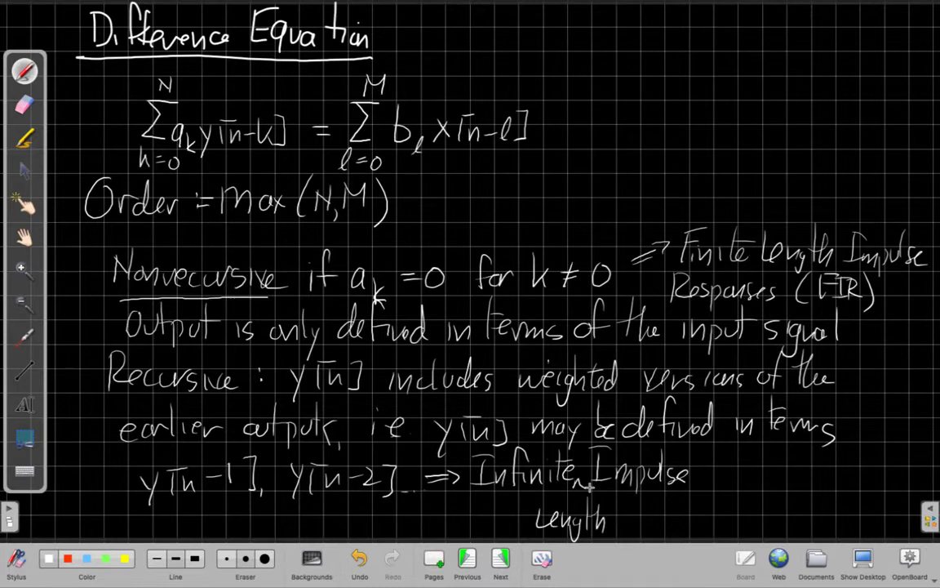
- Finish the recursive label with 'Responses (IIR)'
{"action": "mouse_move", "coordinate": [715, 445]}
{"action": "left_mouse_down"}
{"action": "mouse_move", "coordinate": [730, 477]}
{"action": "mouse_move", "coordinate": [759, 482]}
{"action": "mouse_move", "coordinate": [768, 471]}
{"action": "mouse_move", "coordinate": [737, 521]}
{"action": "mouse_move", "coordinate": [747, 500]}
{"action": "left_mouse_up"}
{"action": "left_click_drag", "start_coordinate": [727, 521], "coordinate": [761, 521]}
{"action": "left_click_drag", "start_coordinate": [751, 500], "coordinate": [771, 500]}
{"action": "left_click_drag", "start_coordinate": [751, 521], "coordinate": [799, 523]}
{"action": "left_click_drag", "start_coordinate": [803, 493], "coordinate": [805, 524]}
{"action": "left_click_drag", "start_coordinate": [723, 494], "coordinate": [721, 524]}
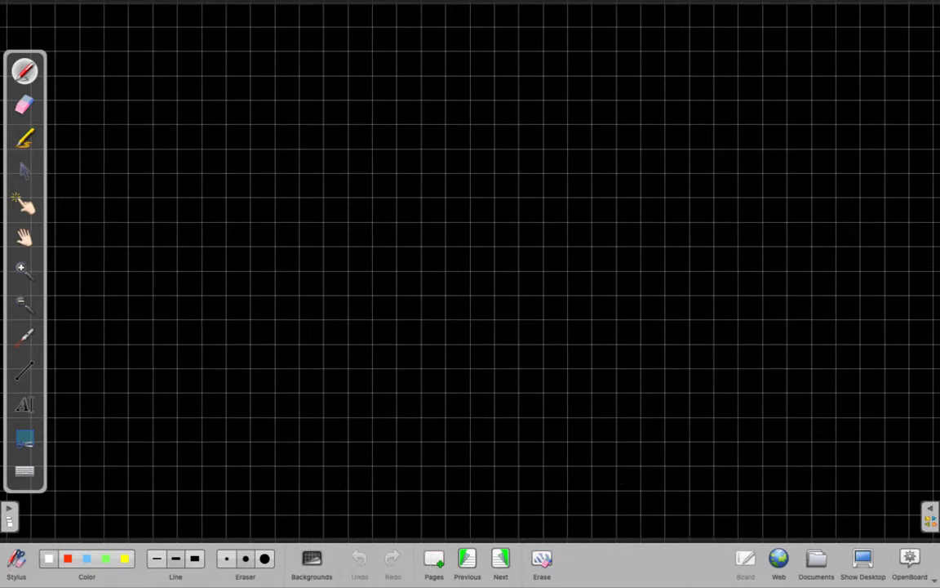
- Begin the heading 'Causal' at the top of the fresh page
{"action": "mouse_move", "coordinate": [109, 11]}
{"action": "left_mouse_down"}
{"action": "mouse_move", "coordinate": [114, 34]}
{"action": "mouse_move", "coordinate": [147, 40]}
{"action": "mouse_move", "coordinate": [194, 29]}
{"action": "mouse_move", "coordinate": [211, 47]}
{"action": "mouse_move", "coordinate": [238, 17]}
{"action": "left_mouse_up"}
- Finish the handwritten title 'Causal LTI systems' and underline it
{"action": "mouse_move", "coordinate": [226, 19]}
{"action": "left_mouse_down"}
{"action": "mouse_move", "coordinate": [225, 47]}
{"action": "mouse_move", "coordinate": [264, 16]}
{"action": "left_mouse_up"}
{"action": "left_click_drag", "start_coordinate": [252, 18], "coordinate": [250, 47]}
{"action": "left_click_drag", "start_coordinate": [240, 48], "coordinate": [264, 46]}
{"action": "mouse_move", "coordinate": [276, 27]}
{"action": "left_mouse_down"}
{"action": "mouse_move", "coordinate": [275, 58]}
{"action": "mouse_move", "coordinate": [293, 49]}
{"action": "left_mouse_up"}
{"action": "left_click_drag", "start_coordinate": [302, 12], "coordinate": [304, 47]}
{"action": "left_click_drag", "start_coordinate": [310, 43], "coordinate": [371, 50]}
{"action": "left_click_drag", "start_coordinate": [294, 23], "coordinate": [309, 22]}
{"action": "left_click_drag", "start_coordinate": [97, 70], "coordinate": [381, 76]}
- Write 'Use difference equation as algorithm' below the title
{"action": "mouse_move", "coordinate": [111, 93]}
{"action": "left_mouse_down"}
{"action": "mouse_move", "coordinate": [115, 121]}
{"action": "mouse_move", "coordinate": [122, 90]}
{"action": "left_mouse_up"}
{"action": "mouse_move", "coordinate": [137, 104]}
{"action": "left_mouse_down"}
{"action": "mouse_move", "coordinate": [128, 120]}
{"action": "mouse_move", "coordinate": [182, 118]}
{"action": "left_mouse_up"}
{"action": "mouse_move", "coordinate": [200, 81]}
{"action": "left_mouse_down"}
{"action": "mouse_move", "coordinate": [201, 119]}
{"action": "mouse_move", "coordinate": [210, 118]}
{"action": "left_mouse_up"}
{"action": "mouse_move", "coordinate": [222, 81]}
{"action": "left_mouse_down"}
{"action": "mouse_move", "coordinate": [219, 119]}
{"action": "mouse_move", "coordinate": [232, 120]}
{"action": "left_mouse_up"}
{"action": "mouse_move", "coordinate": [222, 96]}
{"action": "left_mouse_down"}
{"action": "mouse_move", "coordinate": [357, 114]}
{"action": "mouse_move", "coordinate": [356, 134]}
{"action": "mouse_move", "coordinate": [393, 118]}
{"action": "left_mouse_up"}
{"action": "mouse_move", "coordinate": [398, 80]}
{"action": "left_mouse_down"}
{"action": "mouse_move", "coordinate": [396, 119]}
{"action": "mouse_move", "coordinate": [408, 98]}
{"action": "left_mouse_up"}
{"action": "mouse_move", "coordinate": [409, 104]}
{"action": "left_mouse_down"}
{"action": "mouse_move", "coordinate": [421, 118]}
{"action": "mouse_move", "coordinate": [459, 119]}
{"action": "left_mouse_up"}
{"action": "mouse_move", "coordinate": [470, 102]}
{"action": "left_mouse_down"}
{"action": "mouse_move", "coordinate": [462, 118]}
{"action": "mouse_move", "coordinate": [500, 120]}
{"action": "left_mouse_up"}
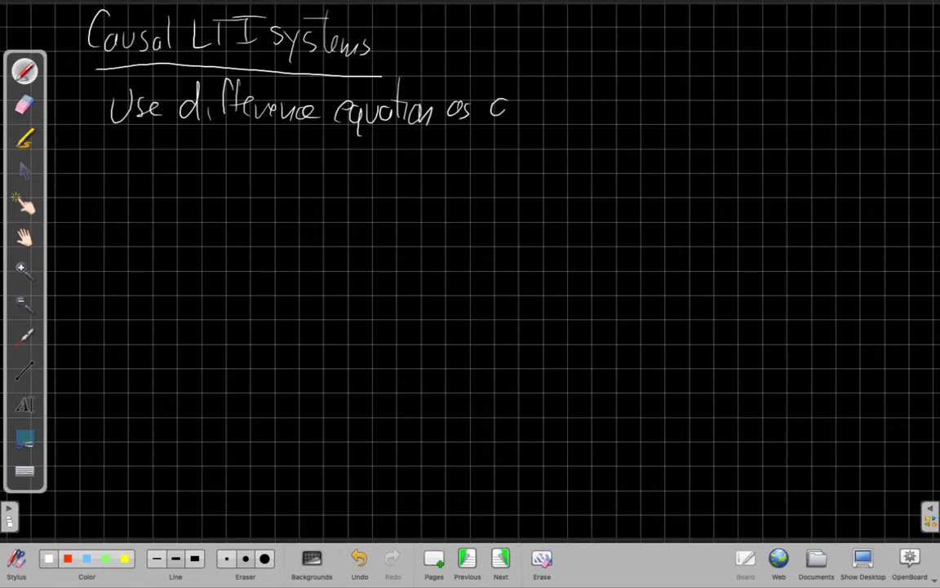
{"action": "left_click_drag", "start_coordinate": [508, 81], "coordinate": [510, 120]}
{"action": "mouse_move", "coordinate": [519, 108]}
{"action": "left_mouse_down"}
{"action": "mouse_move", "coordinate": [530, 132]}
{"action": "mouse_move", "coordinate": [542, 108]}
{"action": "mouse_move", "coordinate": [580, 120]}
{"action": "mouse_move", "coordinate": [584, 96]}
{"action": "left_mouse_up"}
{"action": "mouse_move", "coordinate": [589, 79]}
{"action": "left_mouse_down"}
{"action": "mouse_move", "coordinate": [607, 121]}
{"action": "mouse_move", "coordinate": [627, 121]}
{"action": "left_mouse_up"}
{"action": "left_click", "coordinate": [574, 85]}
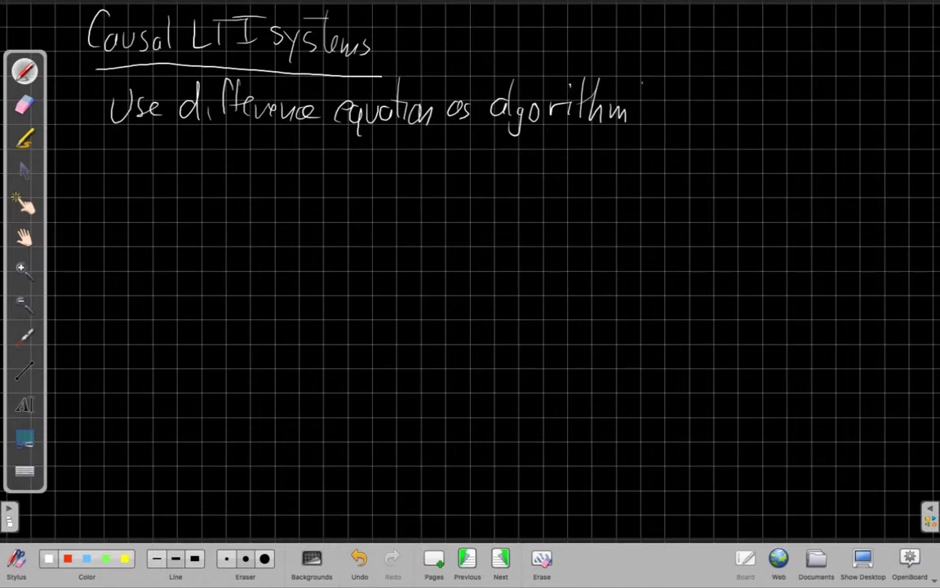
- Continue the note with 'to find y[n] from x[n]', wrapping onto the next line
{"action": "left_click_drag", "start_coordinate": [645, 99], "coordinate": [647, 122]}
{"action": "left_click_drag", "start_coordinate": [640, 110], "coordinate": [652, 108]}
{"action": "left_click_drag", "start_coordinate": [659, 111], "coordinate": [657, 113]}
{"action": "mouse_move", "coordinate": [696, 72]}
{"action": "left_mouse_down"}
{"action": "mouse_move", "coordinate": [684, 122]}
{"action": "mouse_move", "coordinate": [693, 95]}
{"action": "left_mouse_up"}
{"action": "mouse_move", "coordinate": [693, 101]}
{"action": "left_mouse_down"}
{"action": "mouse_move", "coordinate": [694, 121]}
{"action": "mouse_move", "coordinate": [707, 121]}
{"action": "left_mouse_up"}
{"action": "left_click", "coordinate": [744, 101]}
{"action": "mouse_move", "coordinate": [716, 73]}
{"action": "left_mouse_down"}
{"action": "mouse_move", "coordinate": [713, 120]}
{"action": "mouse_move", "coordinate": [748, 129]}
{"action": "left_mouse_up"}
{"action": "left_click_drag", "start_coordinate": [766, 96], "coordinate": [789, 122]}
{"action": "left_click_drag", "start_coordinate": [792, 99], "coordinate": [804, 126]}
{"action": "left_click_drag", "start_coordinate": [104, 155], "coordinate": [88, 184]}
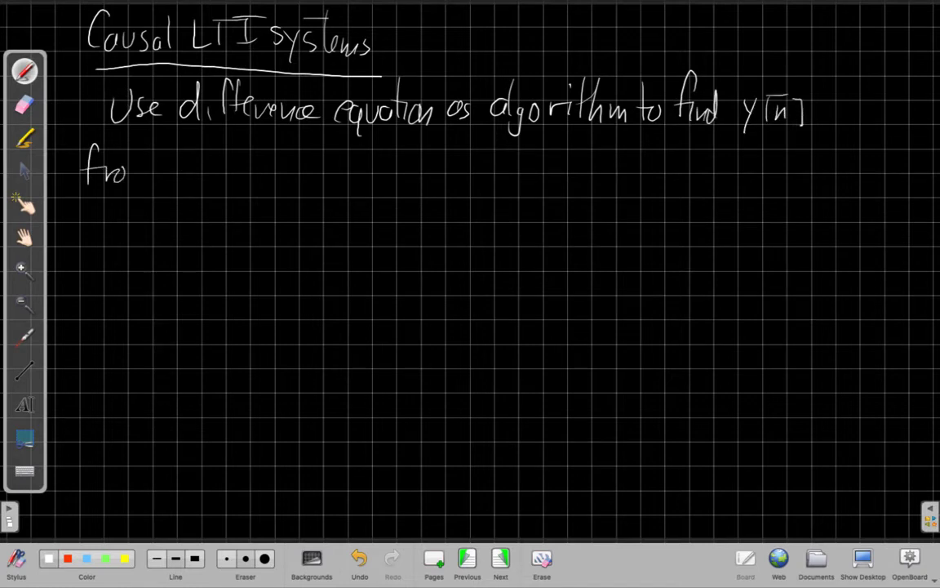
{"action": "mouse_move", "coordinate": [162, 168]}
{"action": "left_mouse_down"}
{"action": "mouse_move", "coordinate": [176, 187]}
{"action": "mouse_move", "coordinate": [163, 187]}
{"action": "mouse_move", "coordinate": [195, 194]}
{"action": "left_mouse_up"}
{"action": "left_click_drag", "start_coordinate": [201, 180], "coordinate": [216, 196]}
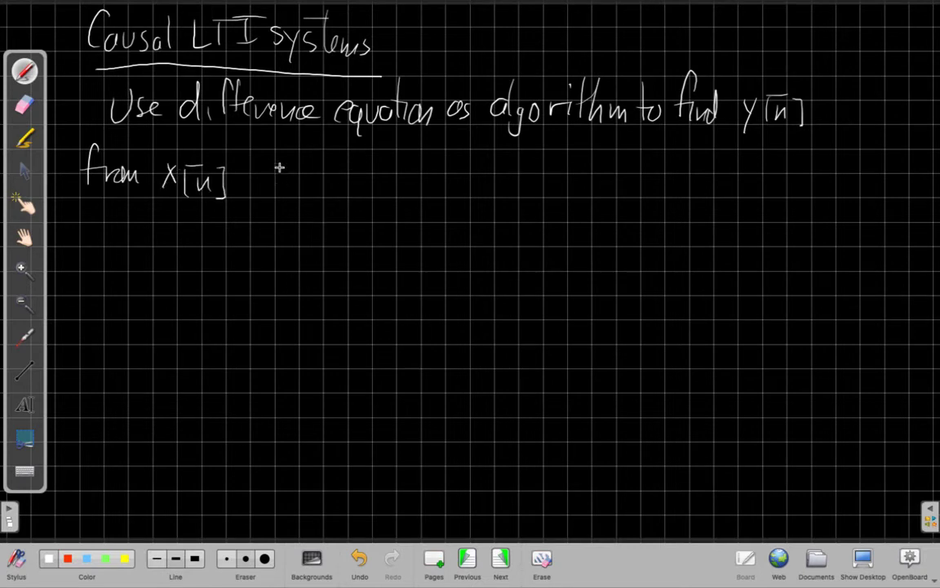
- Add '(Matlab filter)' to close the note
{"action": "mouse_move", "coordinate": [285, 161]}
{"action": "left_mouse_down"}
{"action": "mouse_move", "coordinate": [282, 193]}
{"action": "mouse_move", "coordinate": [320, 173]}
{"action": "mouse_move", "coordinate": [319, 188]}
{"action": "mouse_move", "coordinate": [334, 190]}
{"action": "mouse_move", "coordinate": [349, 168]}
{"action": "mouse_move", "coordinate": [390, 191]}
{"action": "left_mouse_up"}
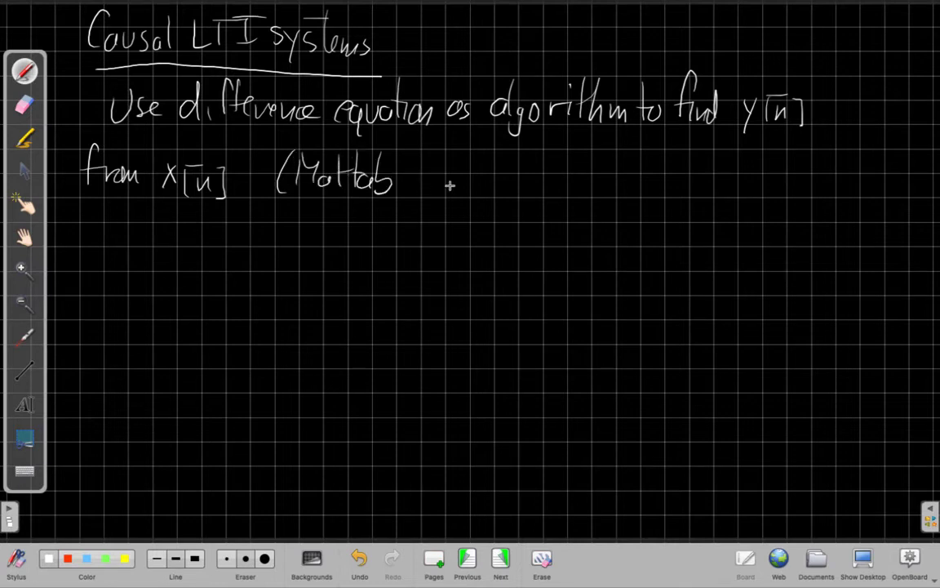
{"action": "left_click_drag", "start_coordinate": [429, 156], "coordinate": [421, 190]}
{"action": "mouse_move", "coordinate": [435, 173]}
{"action": "left_mouse_down"}
{"action": "mouse_move", "coordinate": [435, 189]}
{"action": "mouse_move", "coordinate": [462, 190]}
{"action": "left_mouse_up"}
{"action": "mouse_move", "coordinate": [455, 173]}
{"action": "left_mouse_down"}
{"action": "mouse_move", "coordinate": [484, 185]}
{"action": "mouse_move", "coordinate": [507, 172]}
{"action": "mouse_move", "coordinate": [519, 191]}
{"action": "left_mouse_up"}
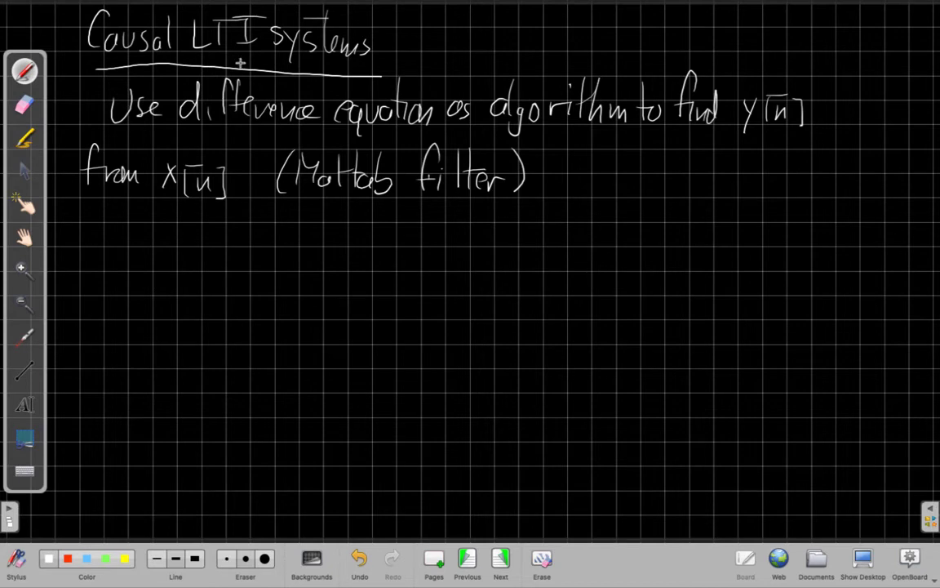
- Handwrite 'Initial conditions must be initial rest' on the line under the Matlab filter note
{"action": "mouse_move", "coordinate": [116, 230]}
{"action": "left_mouse_down"}
{"action": "mouse_move", "coordinate": [117, 263]}
{"action": "mouse_move", "coordinate": [129, 229]}
{"action": "left_mouse_up"}
{"action": "left_click_drag", "start_coordinate": [108, 263], "coordinate": [128, 263]}
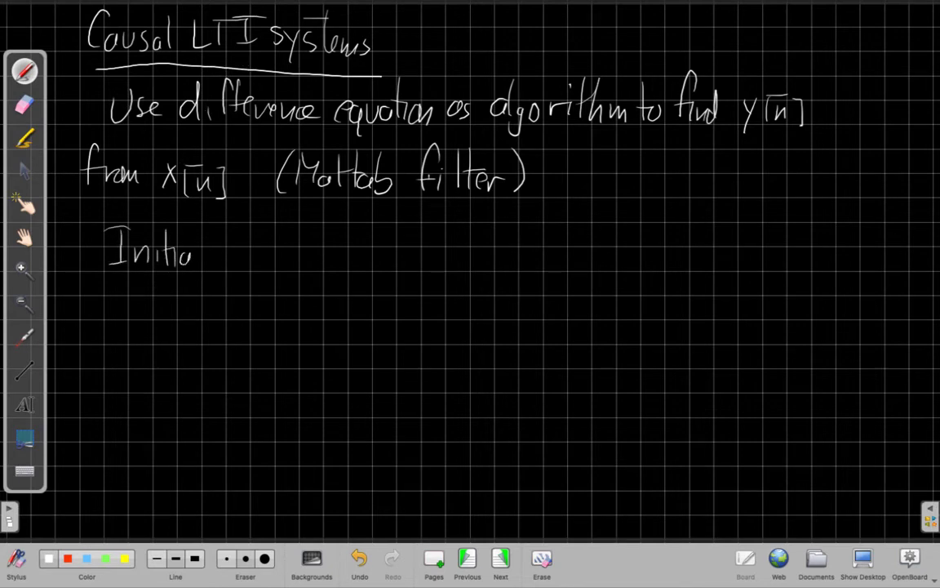
{"action": "mouse_move", "coordinate": [204, 229]}
{"action": "left_mouse_down"}
{"action": "mouse_move", "coordinate": [205, 263]}
{"action": "mouse_move", "coordinate": [232, 262]}
{"action": "left_mouse_up"}
{"action": "left_click_drag", "start_coordinate": [242, 250], "coordinate": [277, 260]}
{"action": "mouse_move", "coordinate": [281, 245]}
{"action": "left_mouse_down"}
{"action": "mouse_move", "coordinate": [281, 259]}
{"action": "mouse_move", "coordinate": [303, 262]}
{"action": "left_mouse_up"}
{"action": "mouse_move", "coordinate": [315, 250]}
{"action": "left_mouse_down"}
{"action": "mouse_move", "coordinate": [314, 260]}
{"action": "mouse_move", "coordinate": [331, 262]}
{"action": "mouse_move", "coordinate": [398, 261]}
{"action": "left_mouse_up"}
{"action": "mouse_move", "coordinate": [408, 250]}
{"action": "left_mouse_down"}
{"action": "mouse_move", "coordinate": [403, 261]}
{"action": "mouse_move", "coordinate": [418, 262]}
{"action": "left_mouse_up"}
{"action": "left_click_drag", "start_coordinate": [411, 250], "coordinate": [450, 260]}
{"action": "left_click_drag", "start_coordinate": [455, 255], "coordinate": [469, 257]}
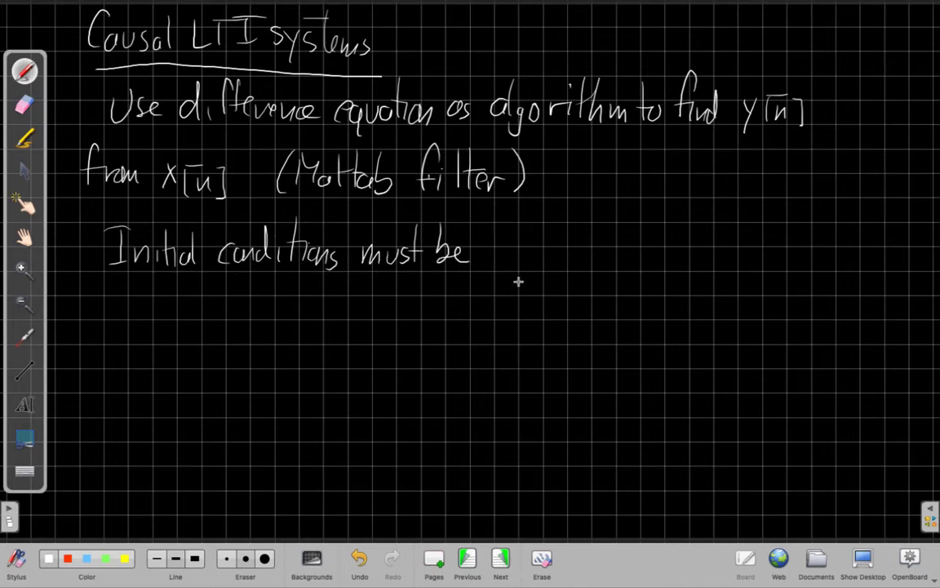
{"action": "mouse_move", "coordinate": [503, 251]}
{"action": "left_mouse_down"}
{"action": "mouse_move", "coordinate": [523, 263]}
{"action": "mouse_move", "coordinate": [627, 252]}
{"action": "mouse_move", "coordinate": [658, 261]}
{"action": "left_mouse_up"}
{"action": "left_click_drag", "start_coordinate": [650, 247], "coordinate": [667, 246]}
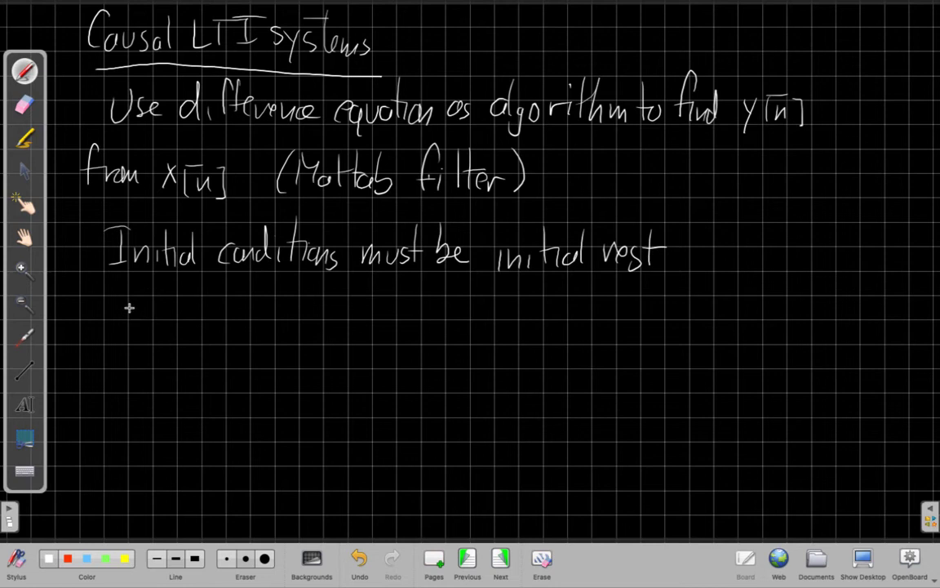
- Write the condition 'If x[n]=0 for n<n₀,' on the next line
{"action": "left_click_drag", "start_coordinate": [126, 285], "coordinate": [146, 284]}
{"action": "mouse_move", "coordinate": [125, 310]}
{"action": "left_mouse_down"}
{"action": "mouse_move", "coordinate": [152, 309]}
{"action": "mouse_move", "coordinate": [164, 293]}
{"action": "left_mouse_up"}
{"action": "mouse_move", "coordinate": [181, 296]}
{"action": "left_mouse_down"}
{"action": "mouse_move", "coordinate": [193, 310]}
{"action": "mouse_move", "coordinate": [181, 310]}
{"action": "mouse_move", "coordinate": [213, 315]}
{"action": "left_mouse_up"}
{"action": "mouse_move", "coordinate": [215, 297]}
{"action": "left_mouse_down"}
{"action": "mouse_move", "coordinate": [217, 319]}
{"action": "mouse_move", "coordinate": [267, 301]}
{"action": "mouse_move", "coordinate": [266, 310]}
{"action": "left_mouse_up"}
{"action": "mouse_move", "coordinate": [282, 295]}
{"action": "left_mouse_down"}
{"action": "mouse_move", "coordinate": [322, 298]}
{"action": "mouse_move", "coordinate": [317, 320]}
{"action": "left_mouse_up"}
{"action": "mouse_move", "coordinate": [338, 307]}
{"action": "left_mouse_down"}
{"action": "mouse_move", "coordinate": [382, 320]}
{"action": "mouse_move", "coordinate": [402, 308]}
{"action": "mouse_move", "coordinate": [480, 321]}
{"action": "left_mouse_up"}
{"action": "left_click_drag", "start_coordinate": [506, 285], "coordinate": [505, 320]}
{"action": "left_click_drag", "start_coordinate": [500, 299], "coordinate": [513, 298]}
- Write 'then y[n]=0 for n<n₀', underline 'initial rest', and begin an arrow below
{"action": "left_click_drag", "start_coordinate": [514, 285], "coordinate": [522, 320]}
{"action": "left_click_drag", "start_coordinate": [527, 312], "coordinate": [585, 313]}
{"action": "mouse_move", "coordinate": [594, 302]}
{"action": "left_mouse_down"}
{"action": "mouse_move", "coordinate": [581, 330]}
{"action": "mouse_move", "coordinate": [627, 322]}
{"action": "left_mouse_up"}
{"action": "left_click_drag", "start_coordinate": [643, 307], "coordinate": [692, 297]}
{"action": "left_click_drag", "start_coordinate": [748, 276], "coordinate": [736, 317]}
{"action": "mouse_move", "coordinate": [732, 294]}
{"action": "left_mouse_down"}
{"action": "mouse_move", "coordinate": [778, 299]}
{"action": "mouse_move", "coordinate": [804, 314]}
{"action": "mouse_move", "coordinate": [859, 315]}
{"action": "left_mouse_up"}
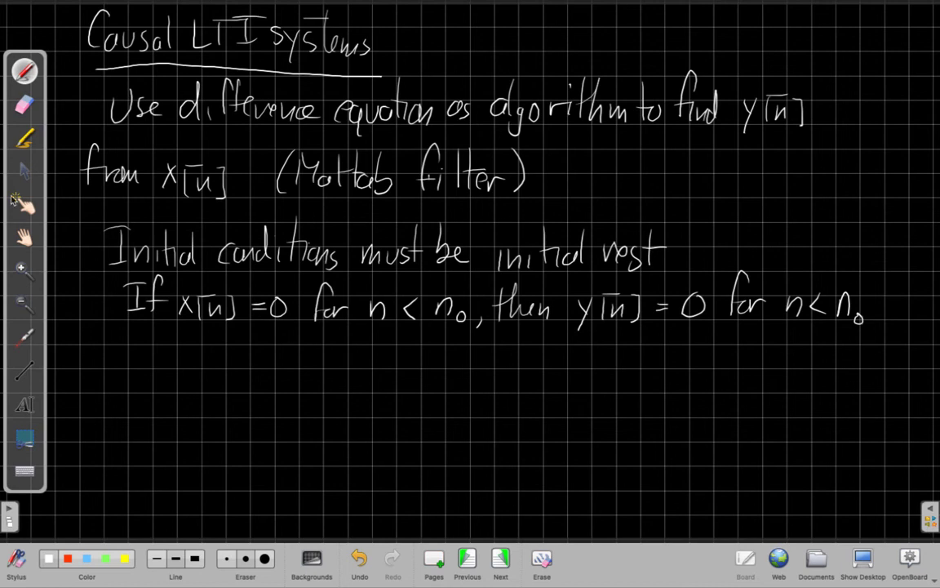
{"action": "left_click_drag", "start_coordinate": [497, 281], "coordinate": [658, 279]}
{"action": "mouse_move", "coordinate": [139, 355]}
{"action": "left_mouse_down"}
{"action": "mouse_move", "coordinate": [173, 355]}
{"action": "mouse_move", "coordinate": [169, 368]}
{"action": "left_mouse_up"}
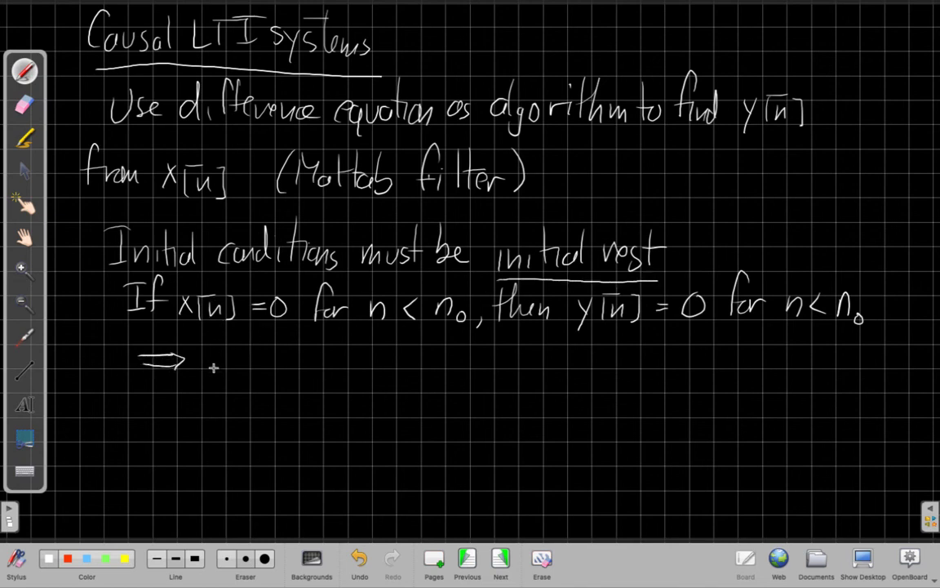
- Write 'Causal LTI System' after the implication arrow
{"action": "left_click_drag", "start_coordinate": [217, 344], "coordinate": [214, 374]}
{"action": "mouse_move", "coordinate": [232, 362]}
{"action": "left_mouse_down"}
{"action": "mouse_move", "coordinate": [235, 372]}
{"action": "mouse_move", "coordinate": [380, 374]}
{"action": "mouse_move", "coordinate": [414, 388]}
{"action": "mouse_move", "coordinate": [421, 376]}
{"action": "mouse_move", "coordinate": [469, 374]}
{"action": "left_mouse_up"}
{"action": "left_click_drag", "start_coordinate": [471, 361], "coordinate": [483, 376]}
{"action": "left_click_drag", "start_coordinate": [443, 348], "coordinate": [462, 345]}
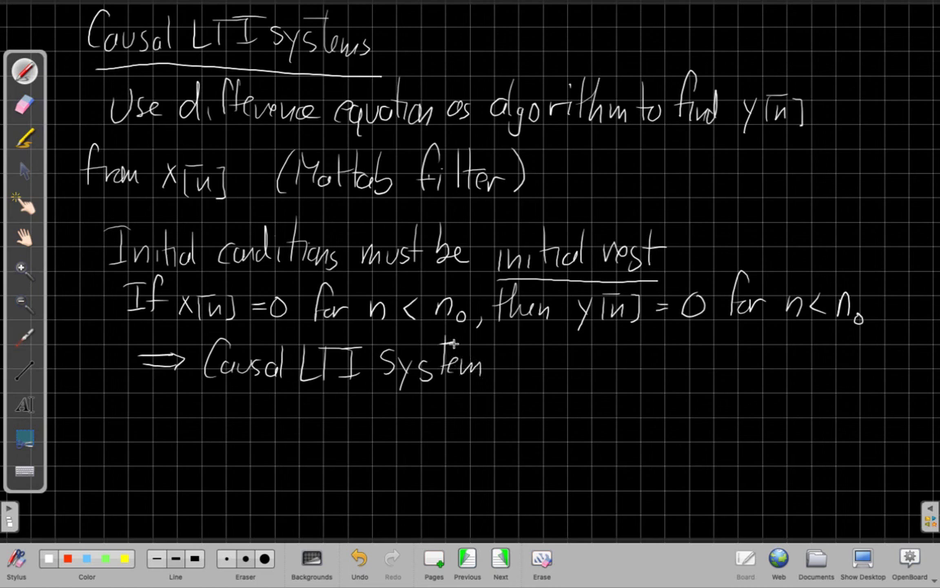